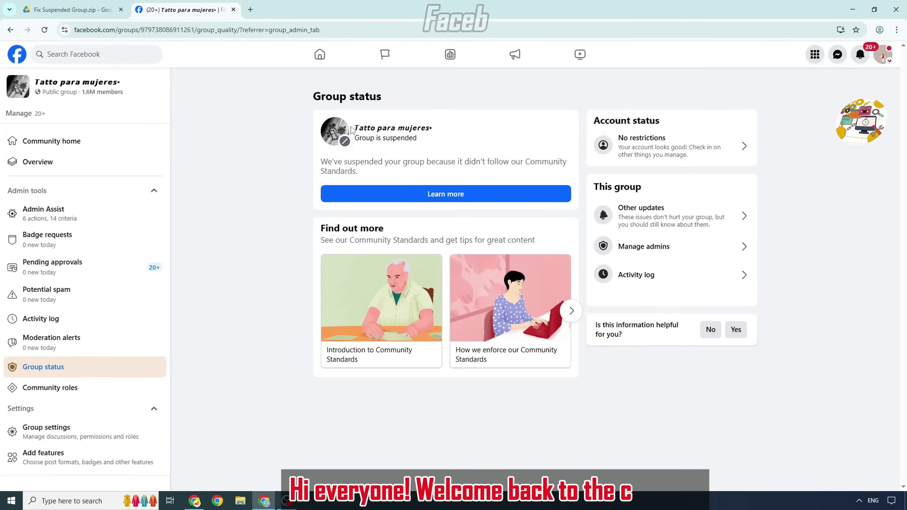
# Examine the group's suspension details and the completed review message, and return to the group status page.
pyautogui.moveTo(353, 127); pyautogui.dragTo(445, 140)
pyautogui.click(445, 140)
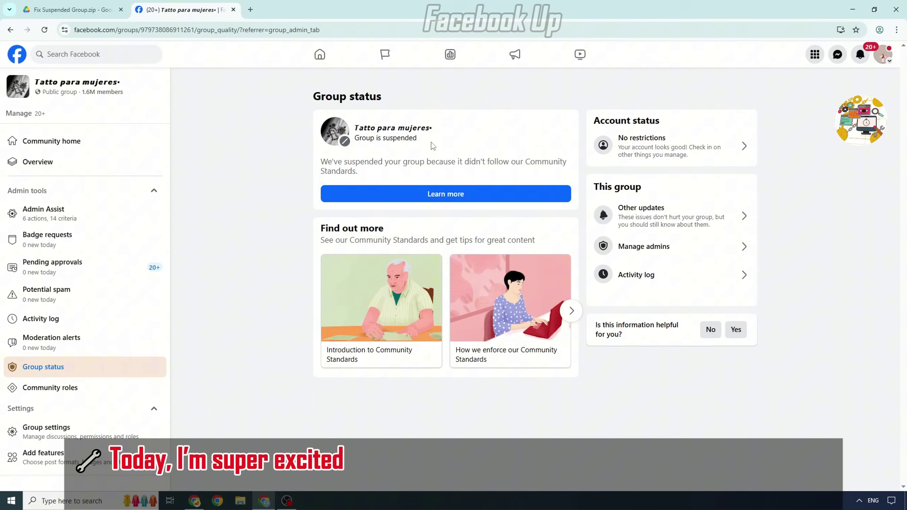
pyautogui.click(369, 168)
pyautogui.click(415, 198)
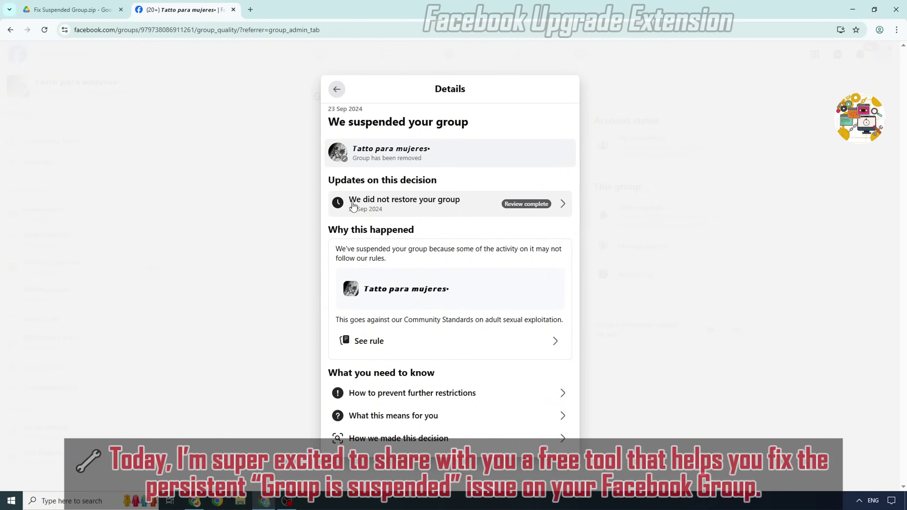
pyautogui.click(434, 207)
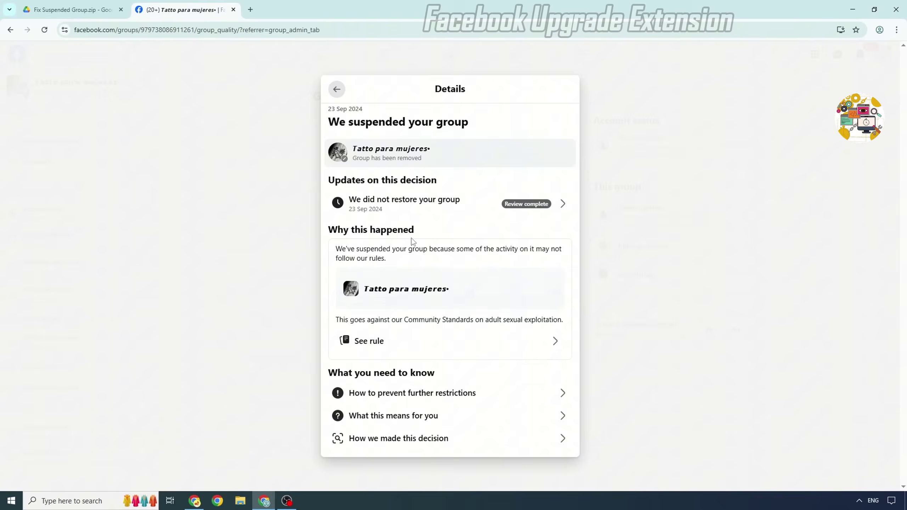
pyautogui.moveTo(326, 236); pyautogui.dragTo(453, 261)
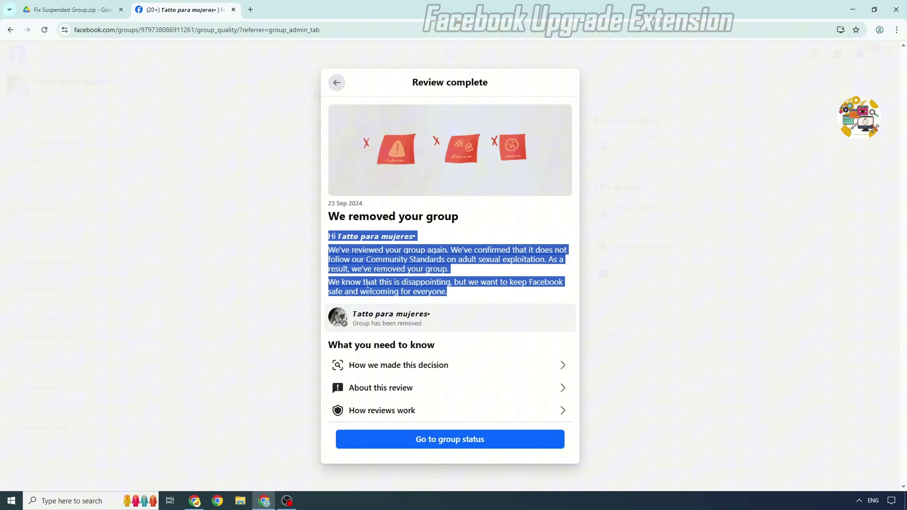
pyautogui.click(336, 81)
pyautogui.click(336, 89)
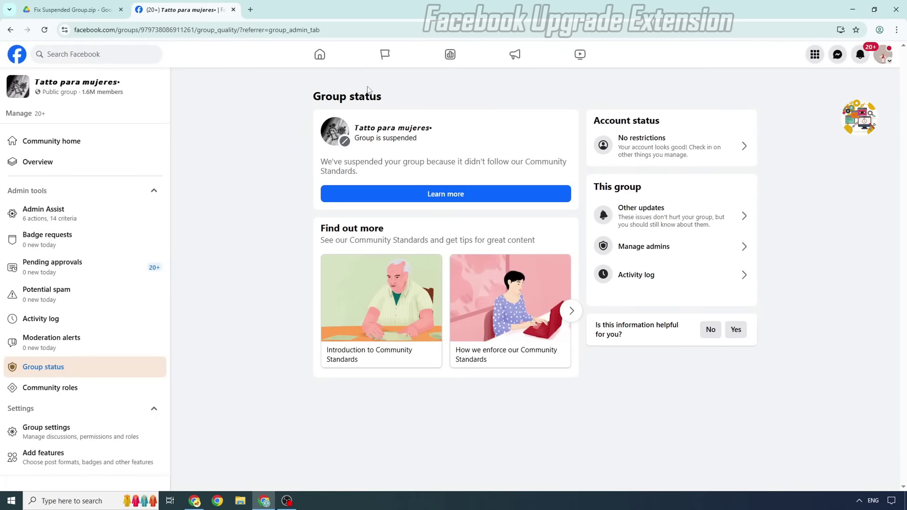
# Download Fix Suspended Group.zip from Google Drive to the Downloads folder and show the saved archive.
pyautogui.click(64, 5)
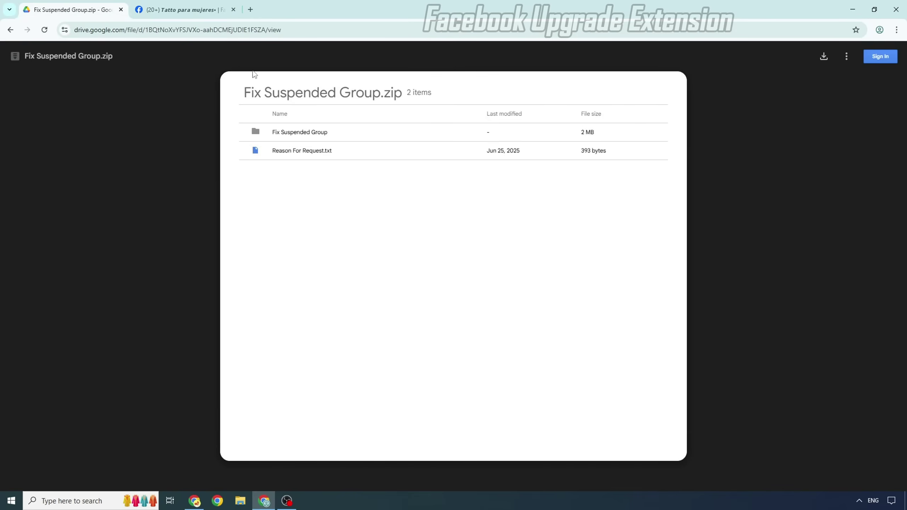
pyautogui.click(458, 103)
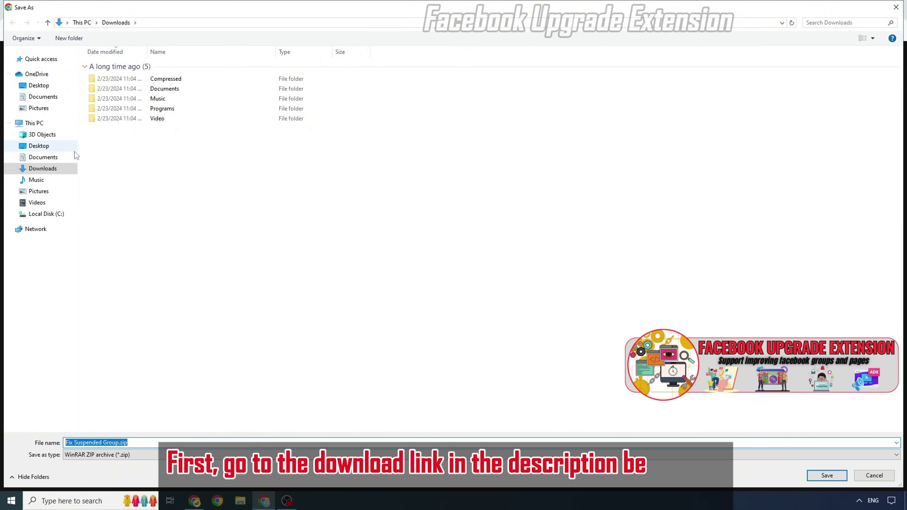
pyautogui.click(838, 479)
pyautogui.moveTo(842, 53)
pyautogui.click(837, 53)
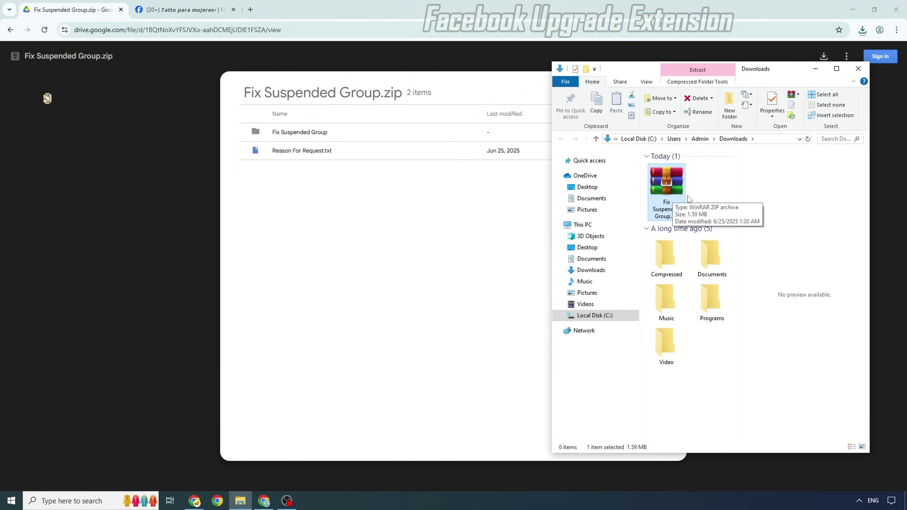
# Extract Fix Suspended Group.zip into the Downloads folder and select the extracted Fix Suspended Group folder.
pyautogui.rightClick(675, 194)
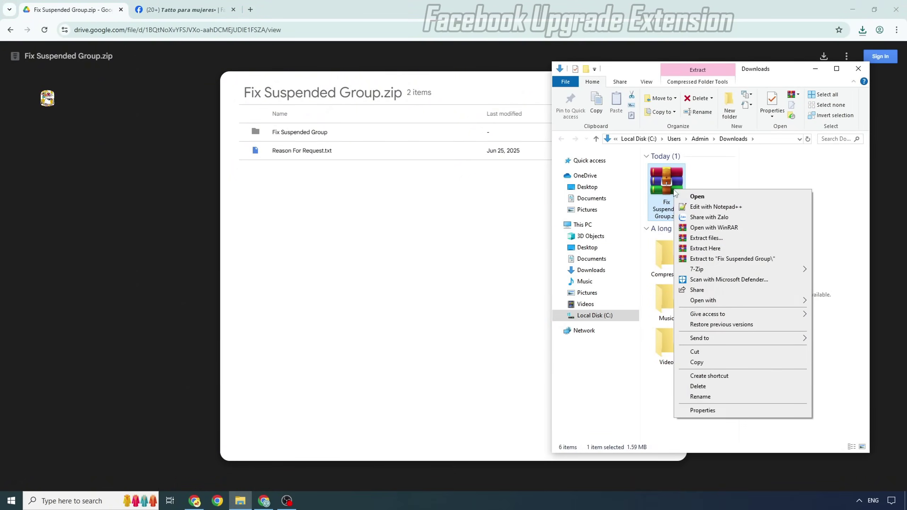
pyautogui.click(725, 248)
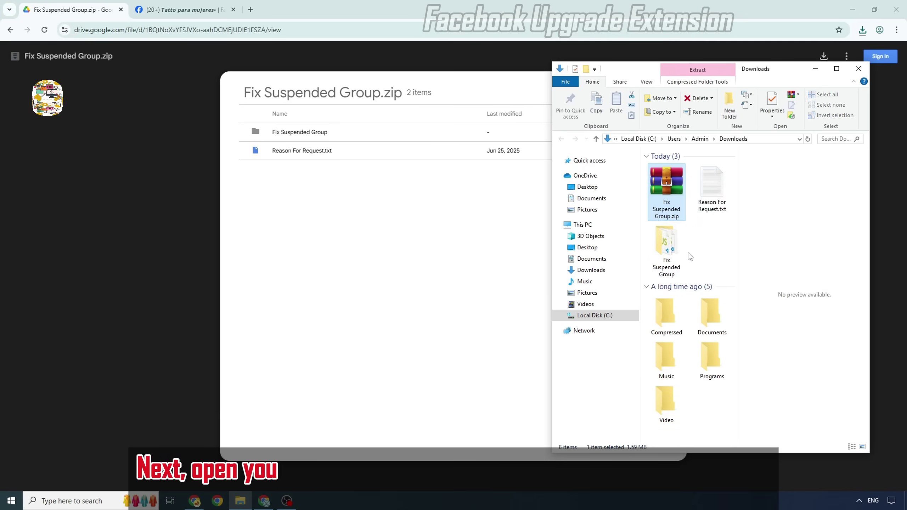
pyautogui.click(682, 257)
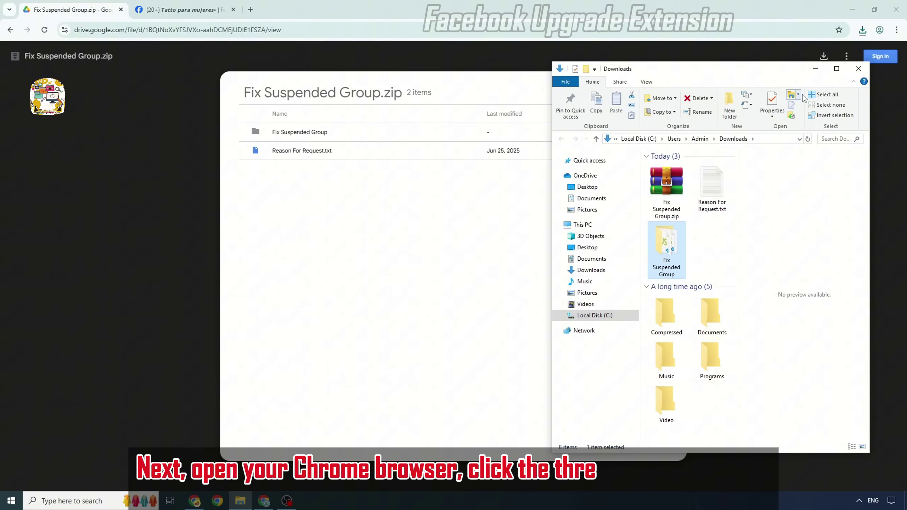
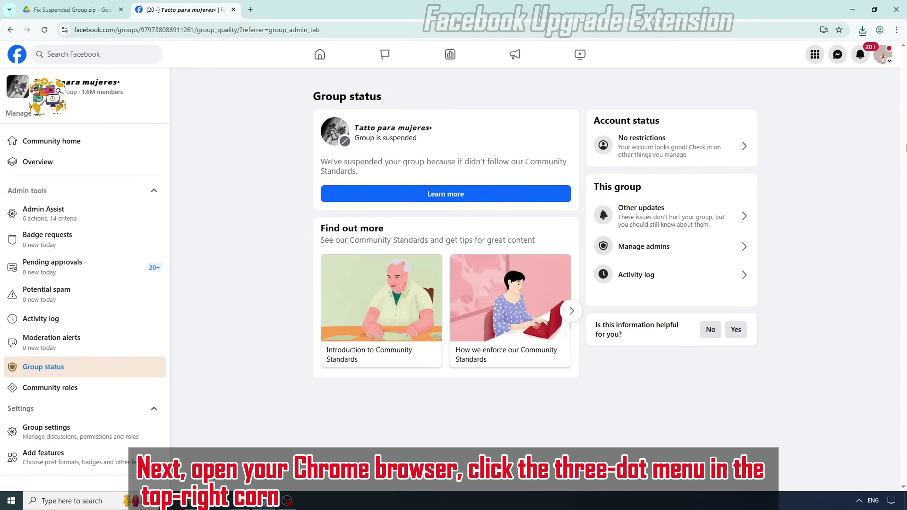
# Open the browser's extension management page and enable Developer mode.
pyautogui.click(897, 32)
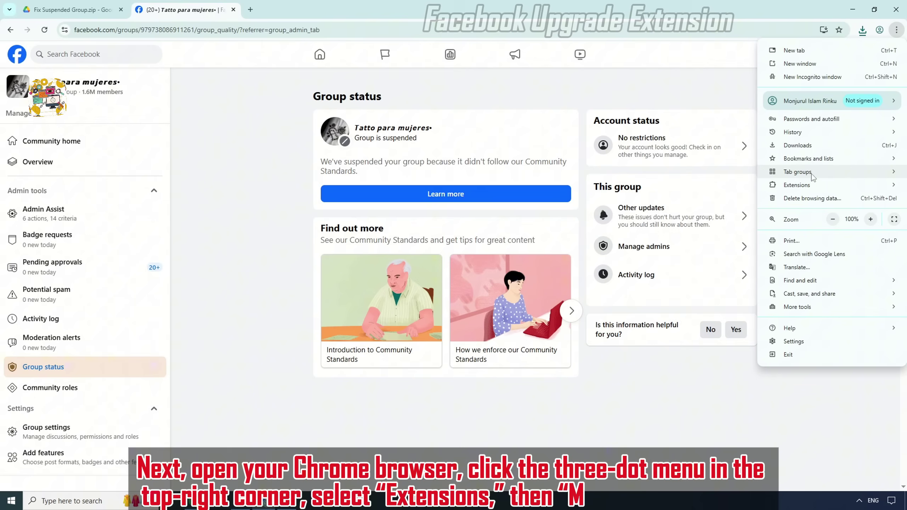
pyautogui.moveTo(807, 187)
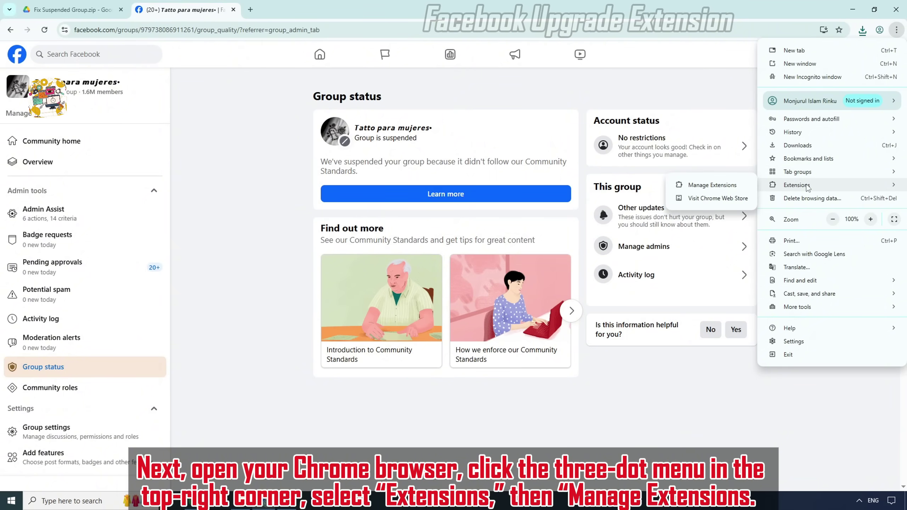
pyautogui.click(729, 189)
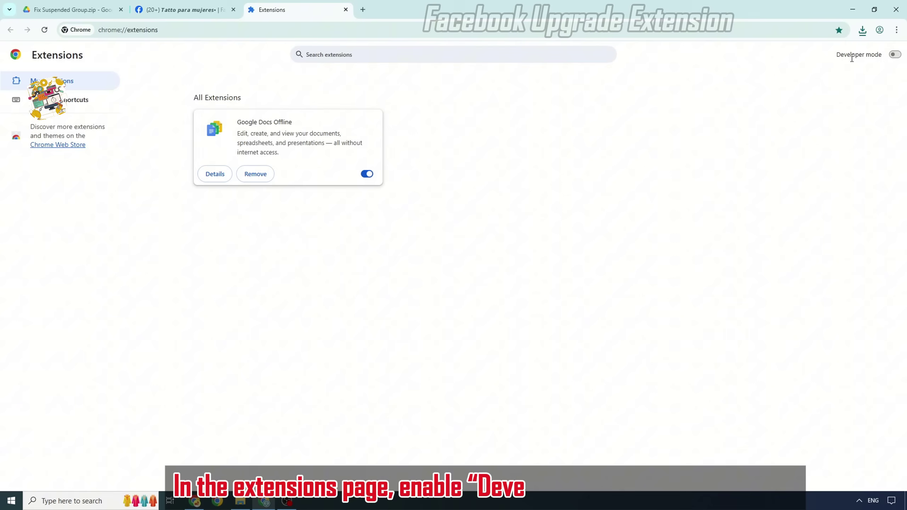
pyautogui.click(870, 54)
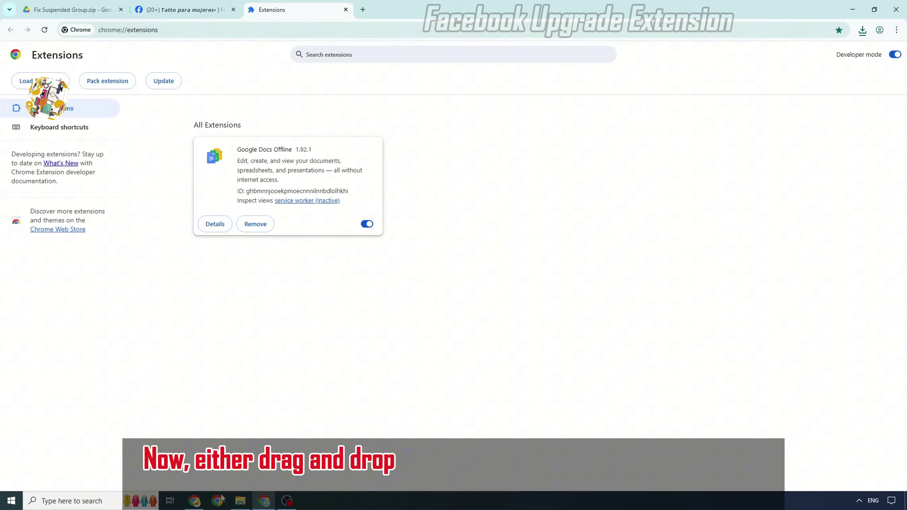
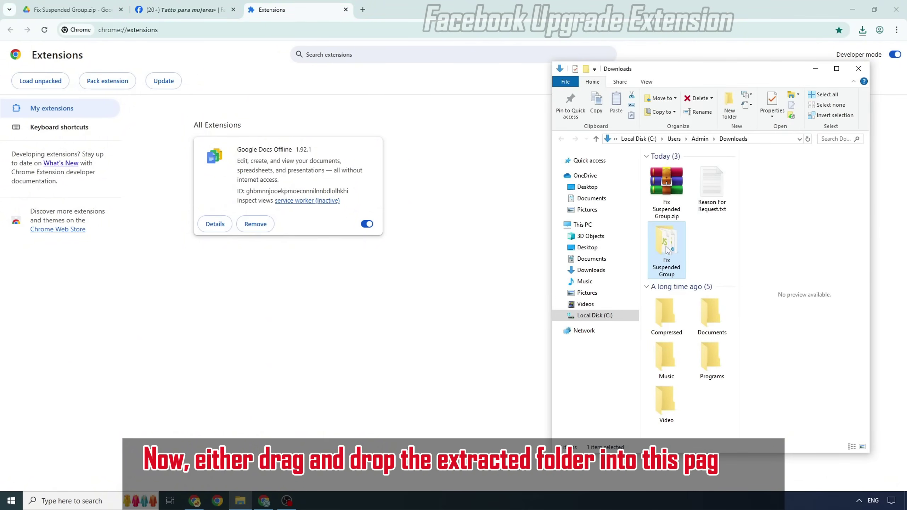
# Add the extracted Fix Suspended Group folder directly to the Extensions page, and remove the installed extension.
pyautogui.moveTo(664, 248); pyautogui.dragTo(453, 321)
pyautogui.moveTo(236, 149); pyautogui.dragTo(324, 149)
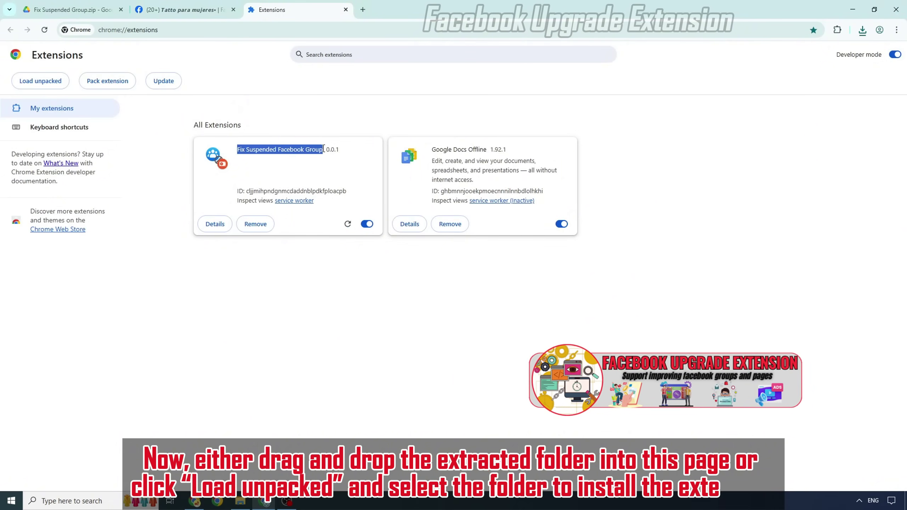
pyautogui.click(307, 242)
pyautogui.click(256, 223)
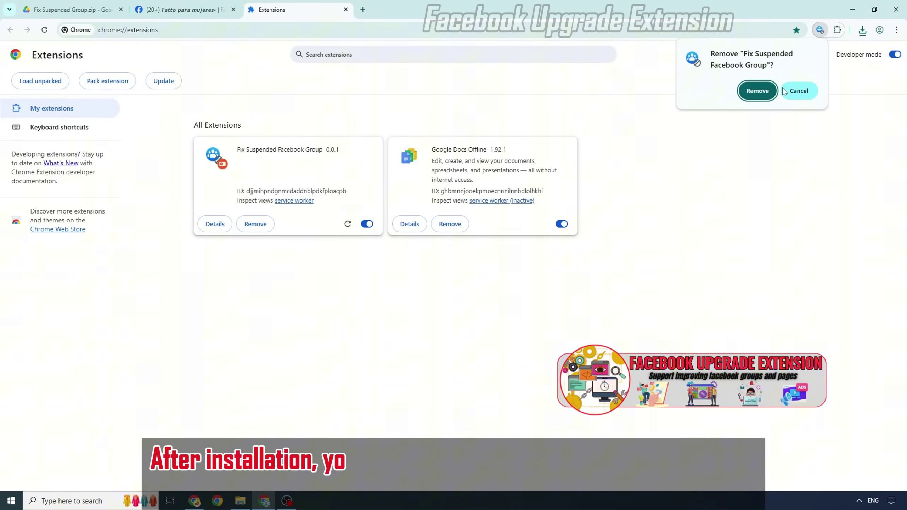
pyautogui.click(757, 91)
# Load the Fix Suspended Group folder from Downloads as an unpacked extension.
pyautogui.click(61, 86)
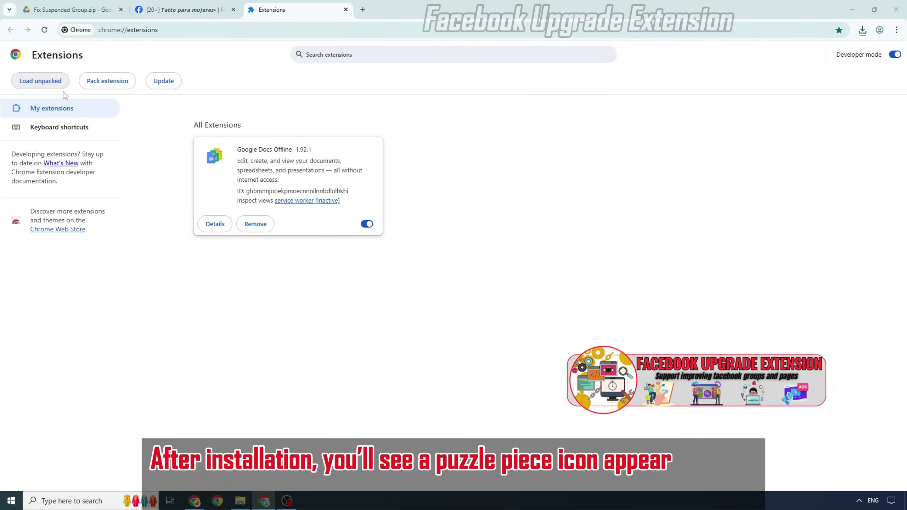
pyautogui.click(120, 25)
pyautogui.click(169, 80)
pyautogui.click(832, 475)
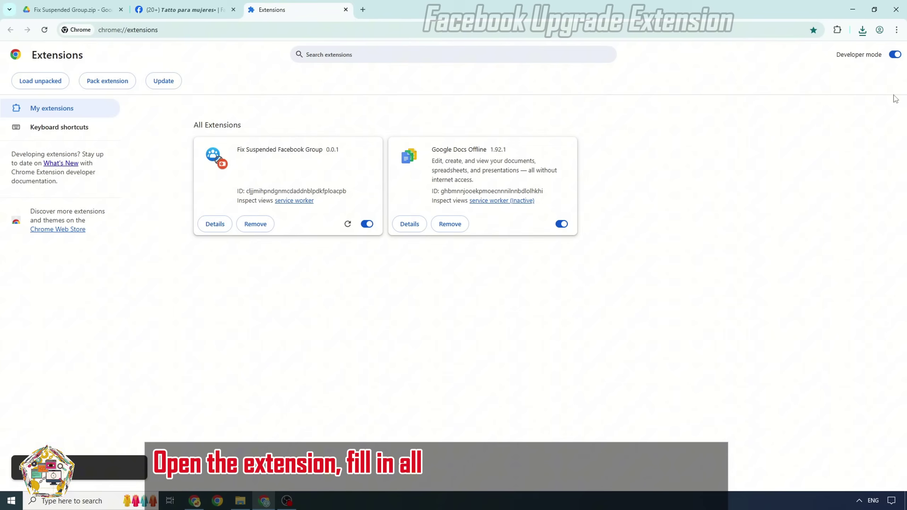
# Pin and open the Fix Suspended Facebook Group extension, and close the Extensions page.
pyautogui.click(837, 31)
pyautogui.click(804, 109)
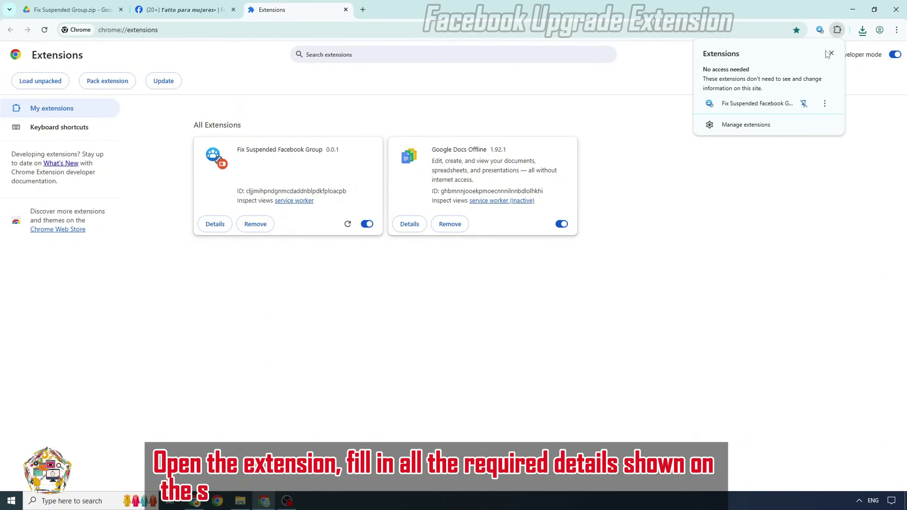
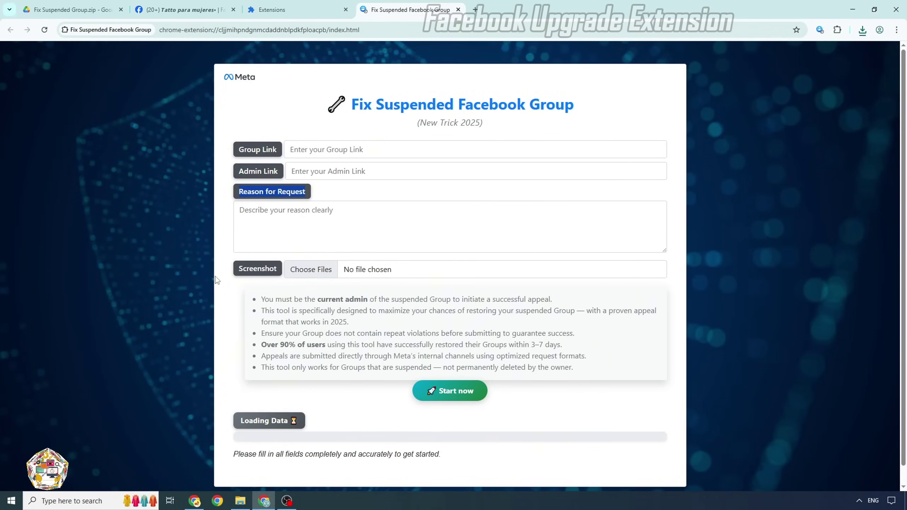
pyautogui.click(346, 10)
# Copy the suspended group's link up to its group ID, and select the admin profile's full link.
pyautogui.click(203, 10)
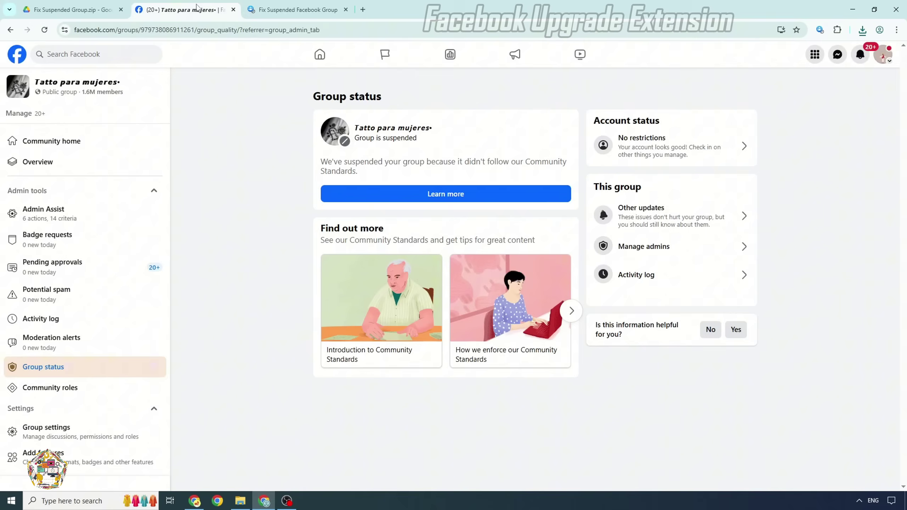
pyautogui.click(270, 5)
pyautogui.click(183, 10)
pyautogui.click(194, 30)
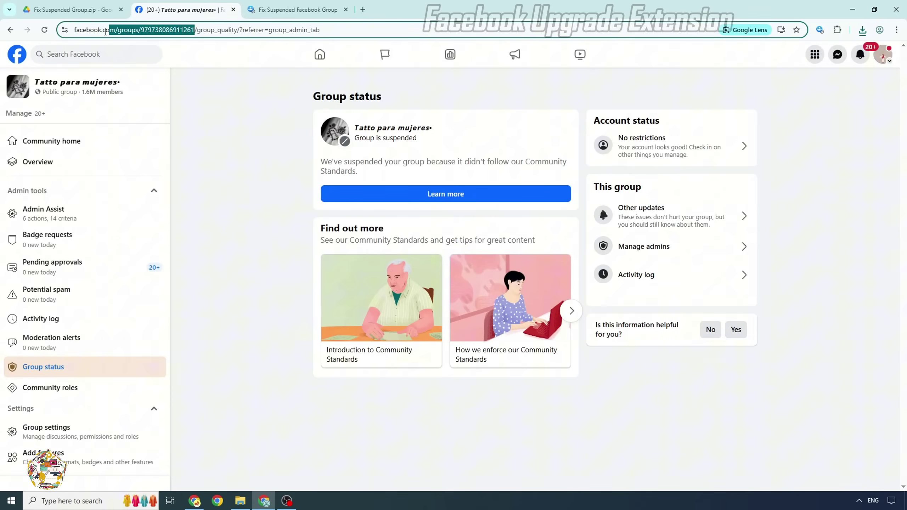
pyautogui.rightClick(116, 31)
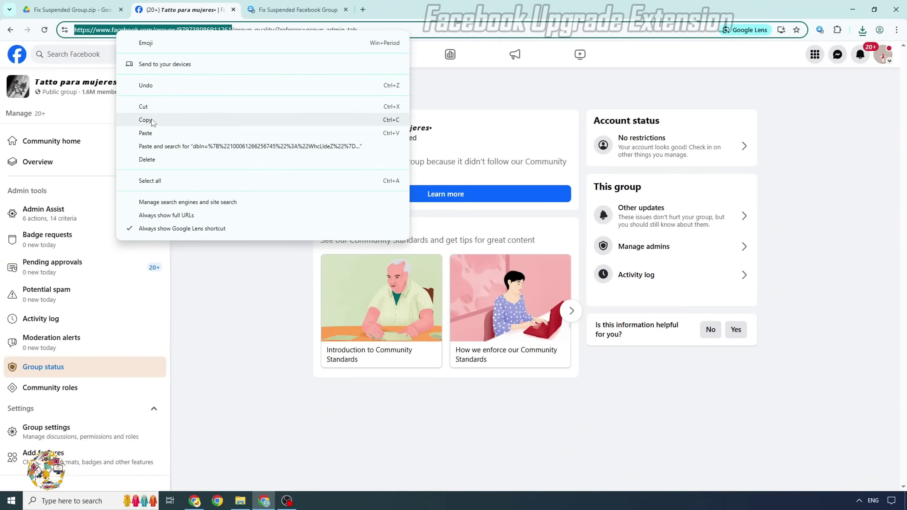
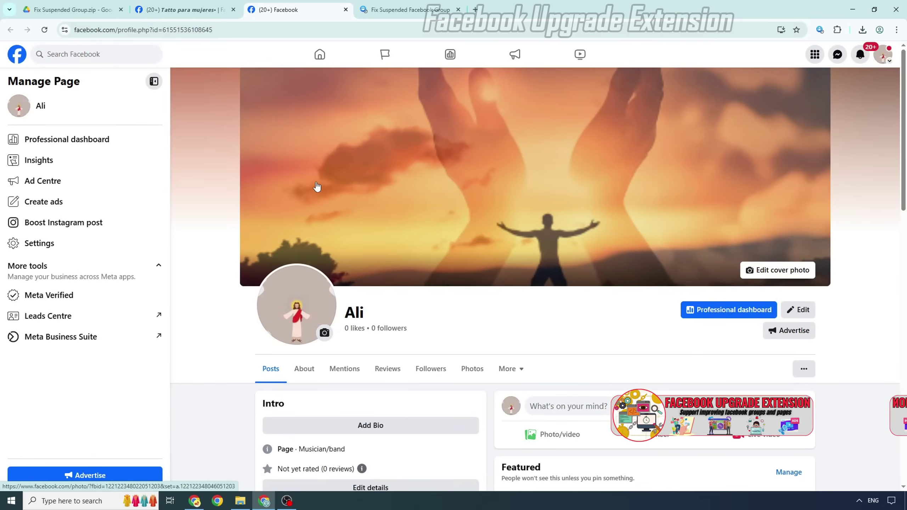
pyautogui.doubleClick(184, 29)
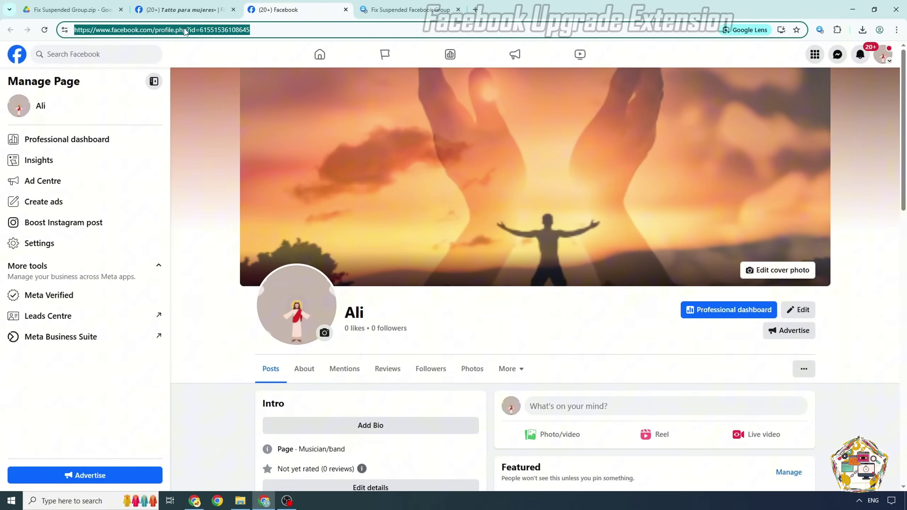
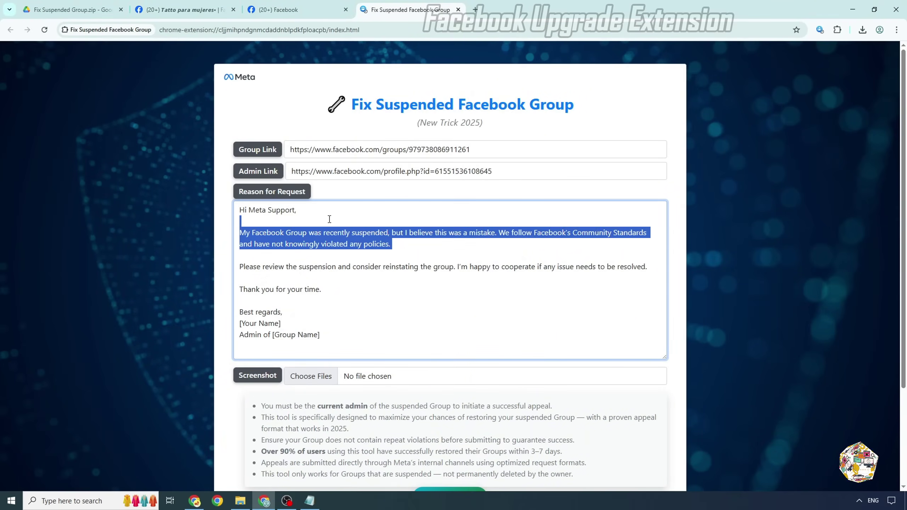
# Replace the [Your Name] placeholder in the Reason for Request text with the name copied from the admin profile.
pyautogui.moveTo(240, 266); pyautogui.dragTo(458, 267)
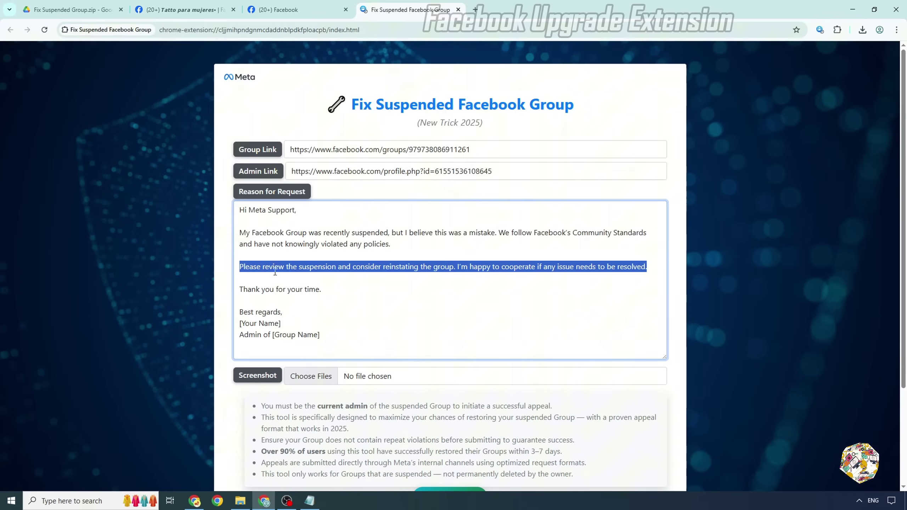
pyautogui.click(273, 298)
pyautogui.moveTo(250, 323); pyautogui.dragTo(239, 324)
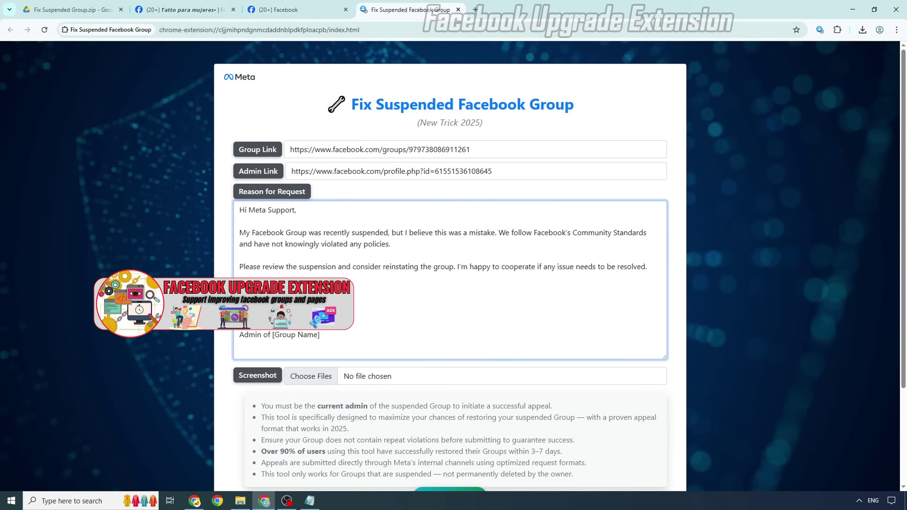
pyautogui.click(262, 4)
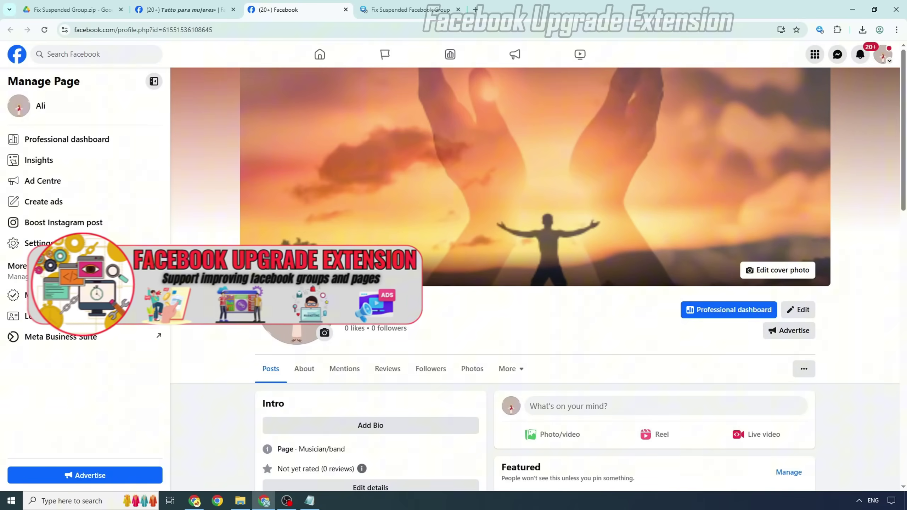
pyautogui.doubleClick(352, 312)
pyautogui.rightClick(361, 316)
pyautogui.click(378, 324)
pyautogui.click(408, 10)
pyautogui.rightClick(272, 324)
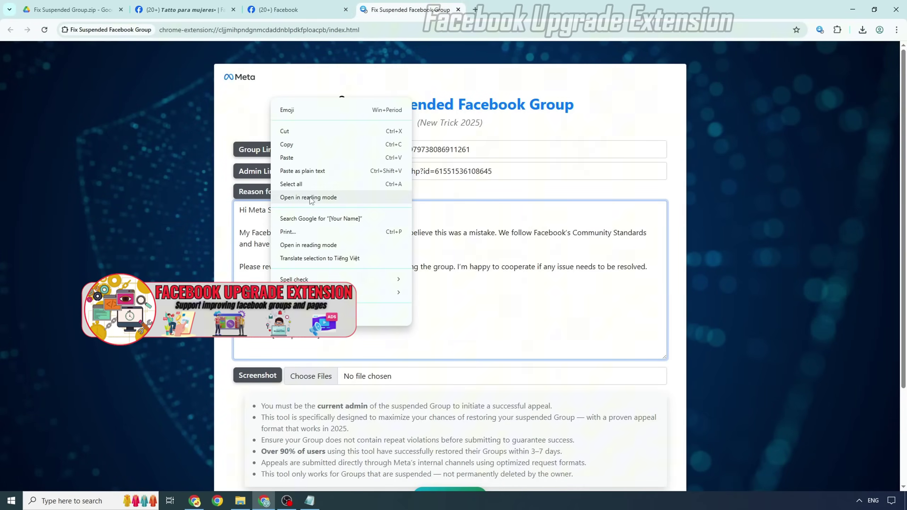
pyautogui.click(287, 158)
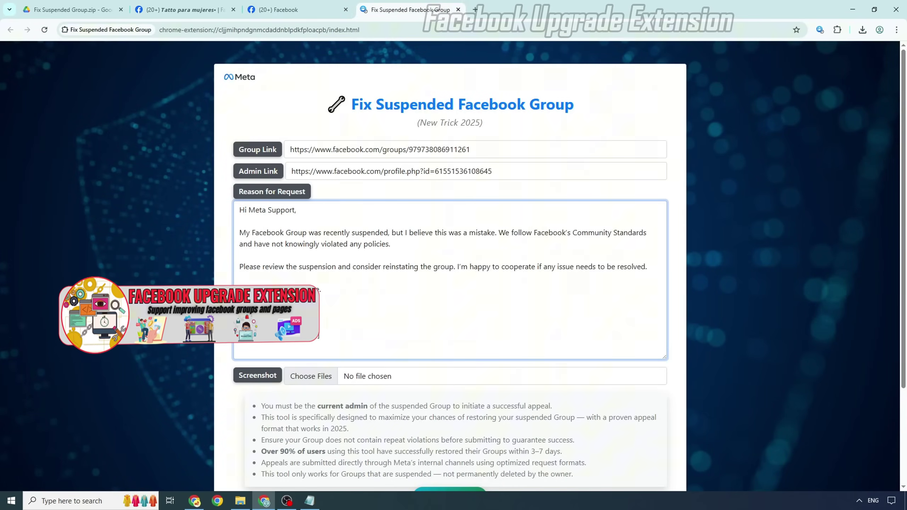
# Replace the [Group Name] placeholder in the Reason for Request text with the copied group name Tatto para mujeres•, and shorten the text box.
pyautogui.click(278, 10)
pyautogui.click(184, 9)
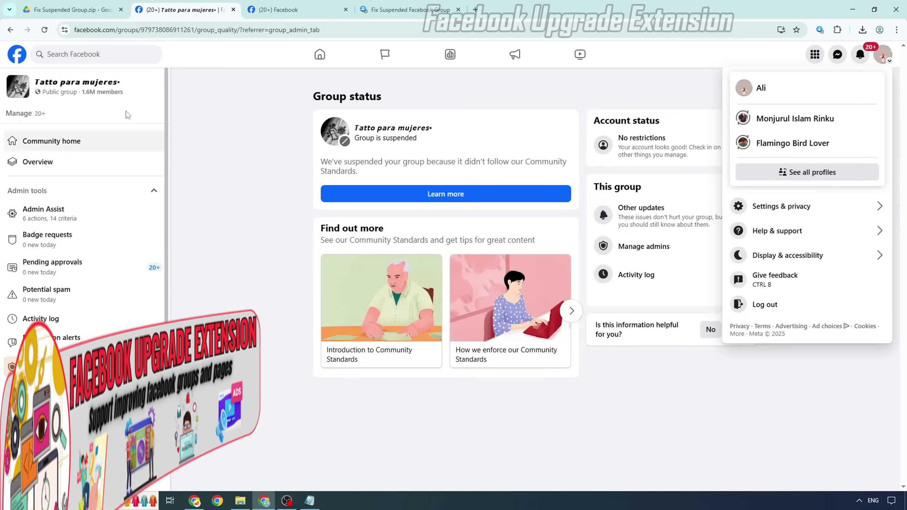
pyautogui.rightClick(436, 134)
pyautogui.click(441, 142)
pyautogui.click(427, 4)
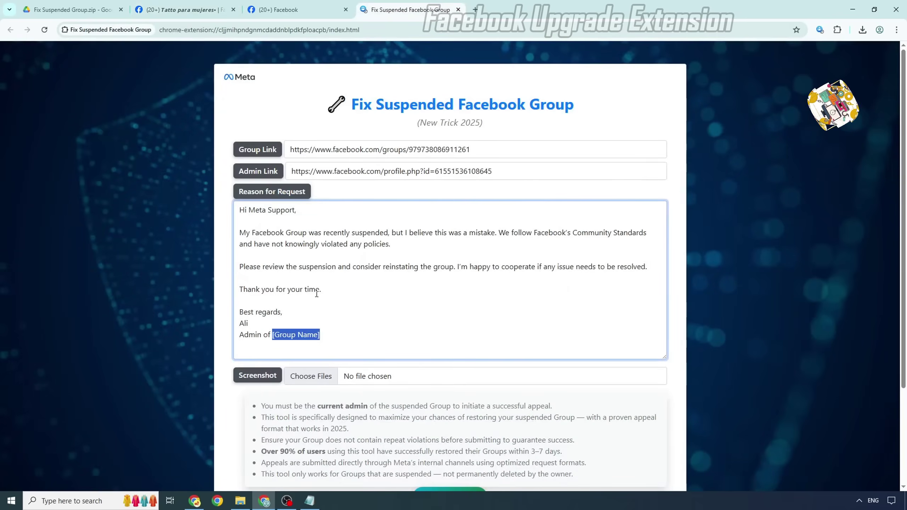
pyautogui.rightClick(294, 335)
pyautogui.click(343, 167)
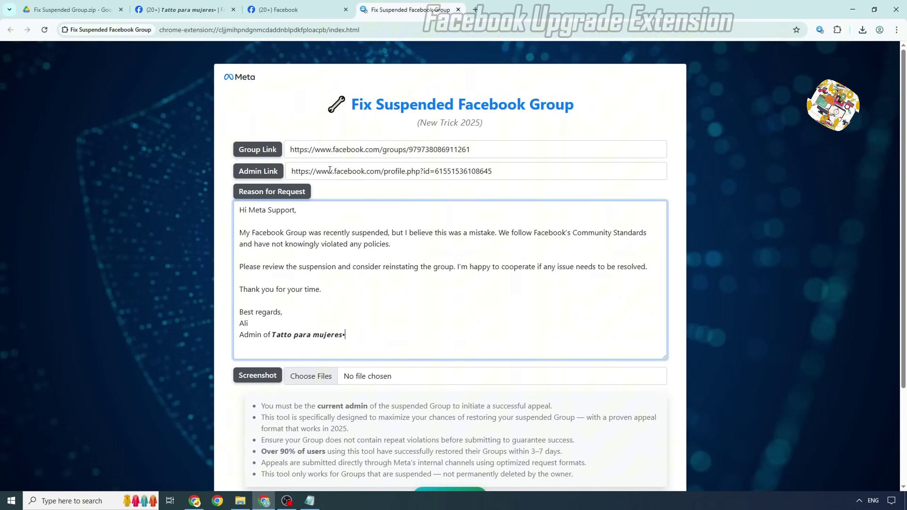
pyautogui.moveTo(262, 323); pyautogui.dragTo(211, 221)
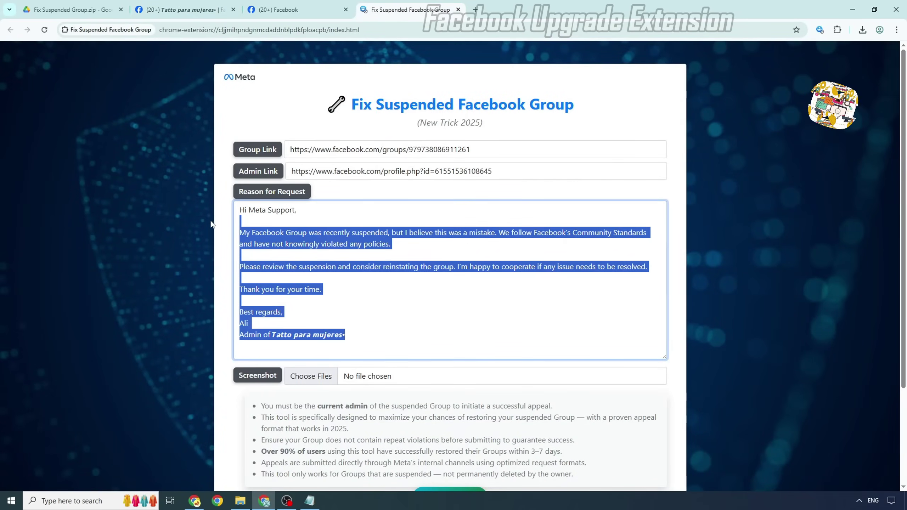
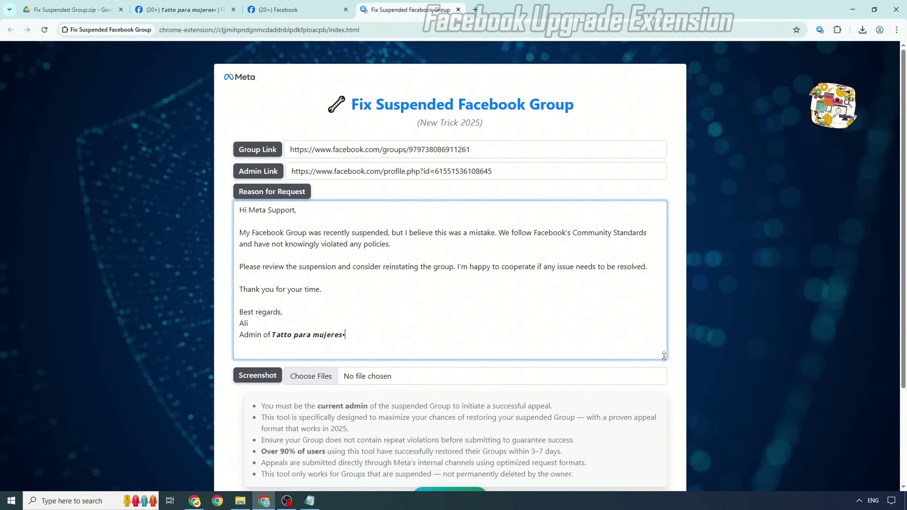
pyautogui.moveTo(664, 356); pyautogui.dragTo(307, 237)
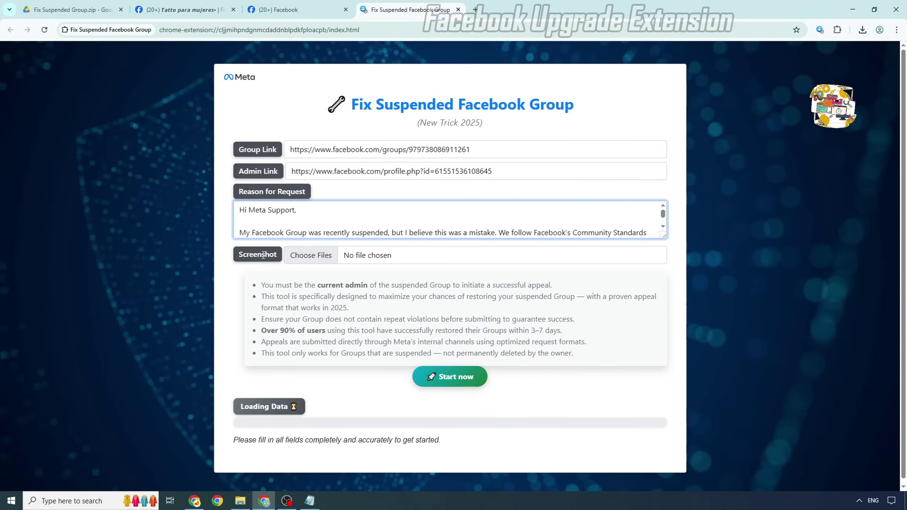
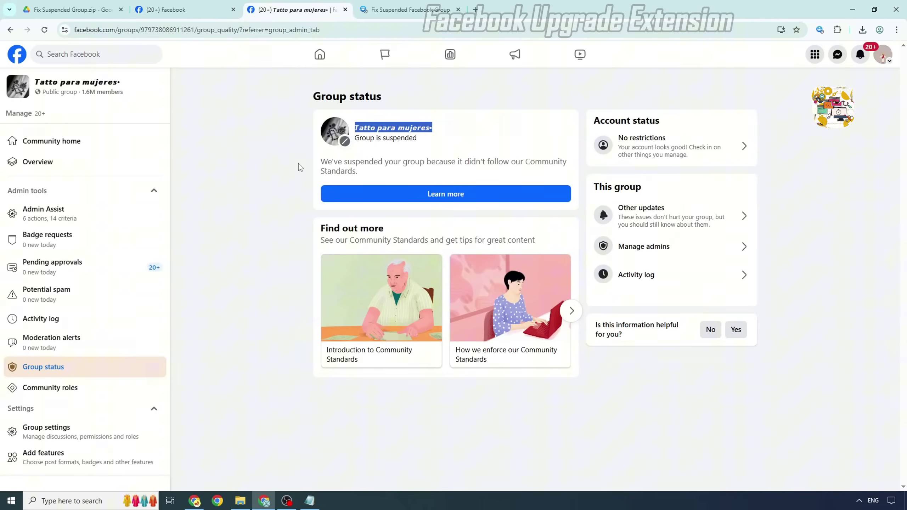
# Switch to Snipping Tool and capture the suspended group's Group status page as a screenshot.
pyautogui.click(60, 500)
pyautogui.write('s')
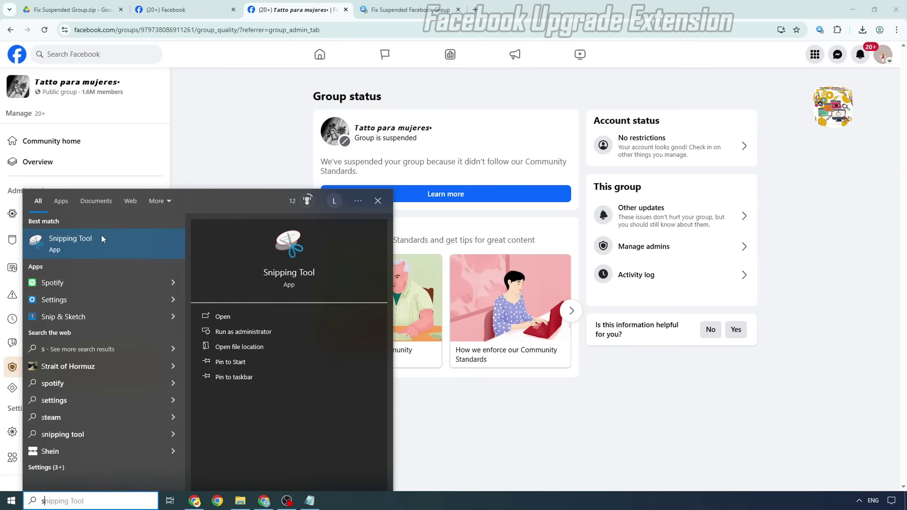
pyautogui.click(100, 234)
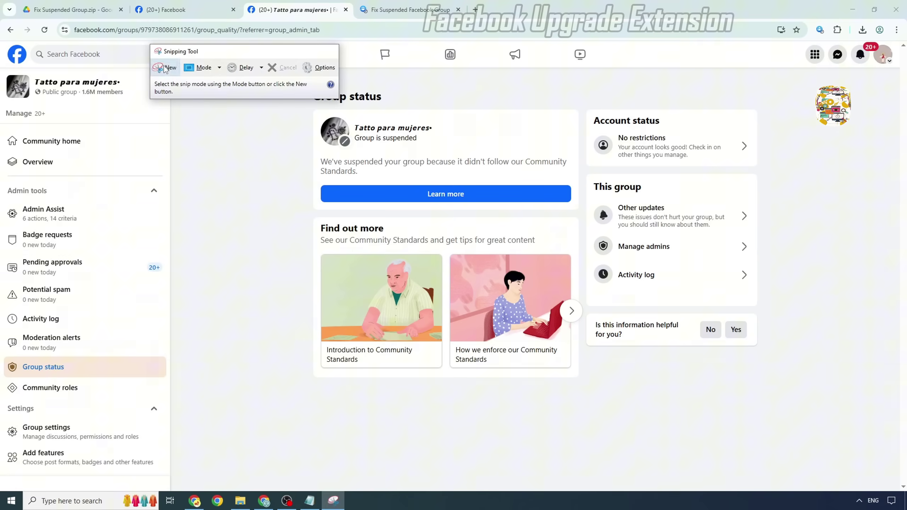
pyautogui.click(158, 67)
pyautogui.moveTo(4, 19); pyautogui.dragTo(904, 488)
# Save the snip to the Desktop as Capture.PNG and close Snipping Tool.
pyautogui.click(115, 33)
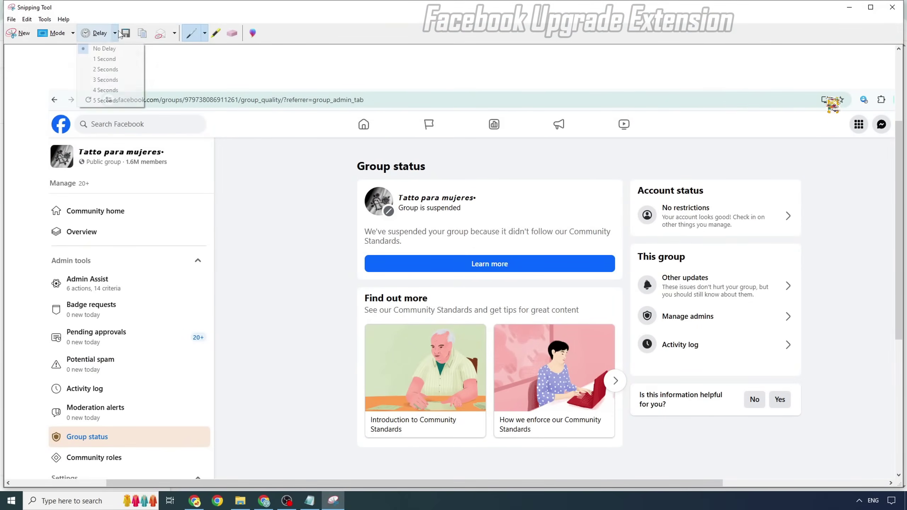
pyautogui.click(130, 35)
pyautogui.click(127, 34)
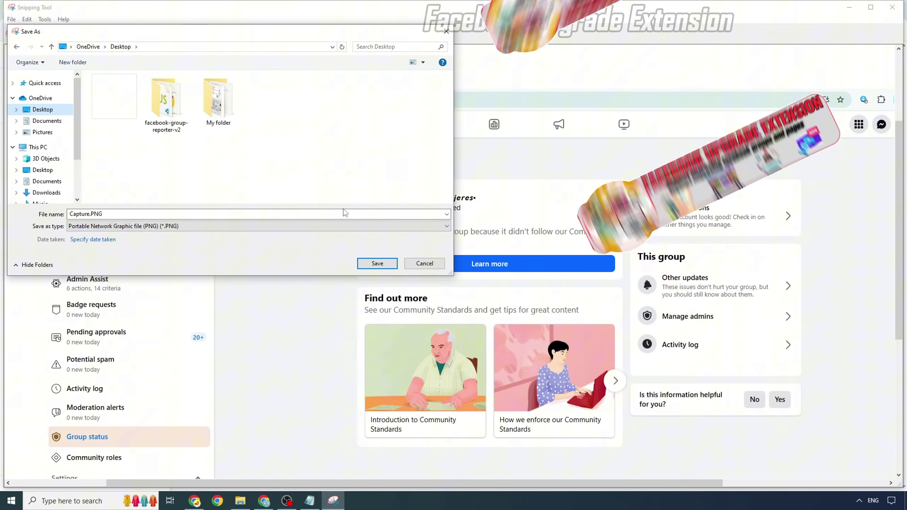
pyautogui.click(379, 264)
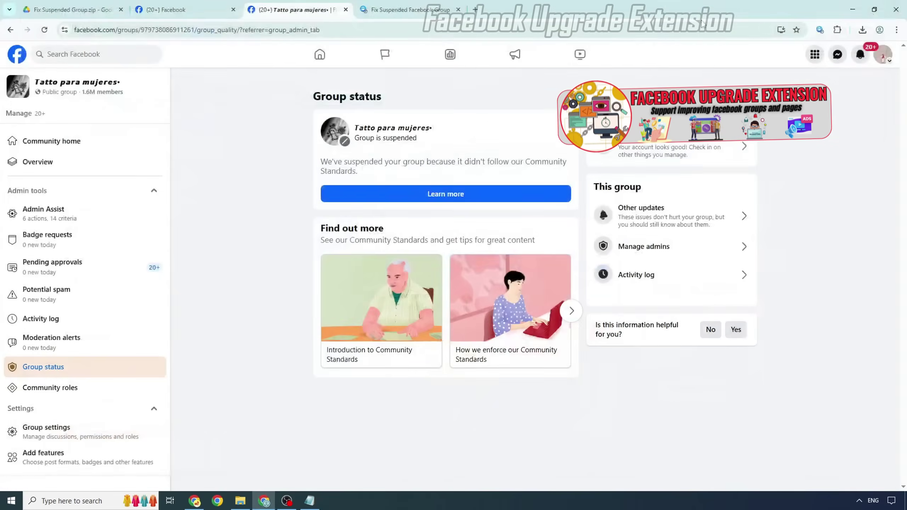
pyautogui.click(892, 7)
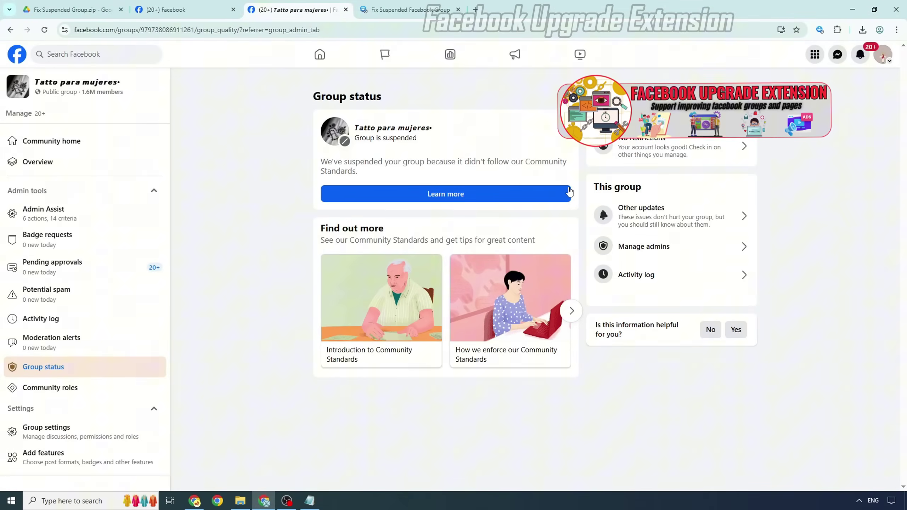
# Attach Capture.PNG from the Desktop as the Screenshot in the Fix Suspended Facebook Group form.
pyautogui.click(407, 10)
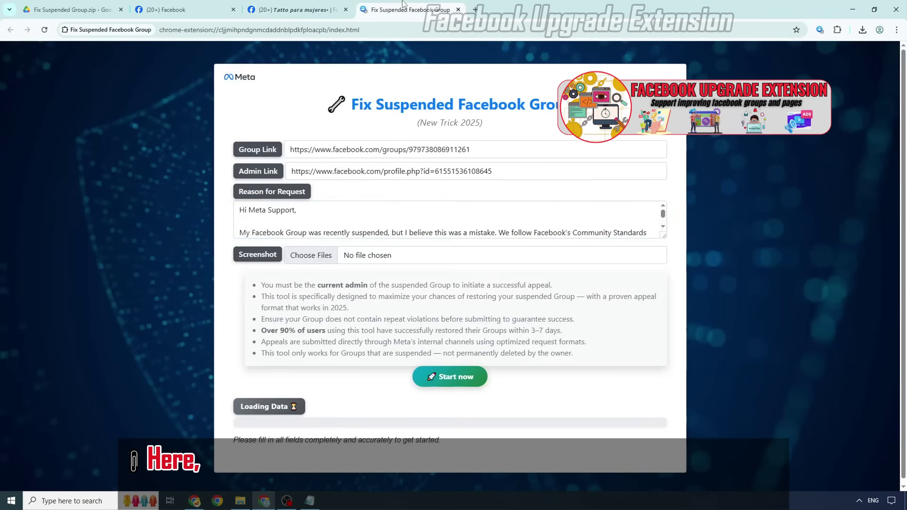
pyautogui.click(311, 255)
pyautogui.click(280, 93)
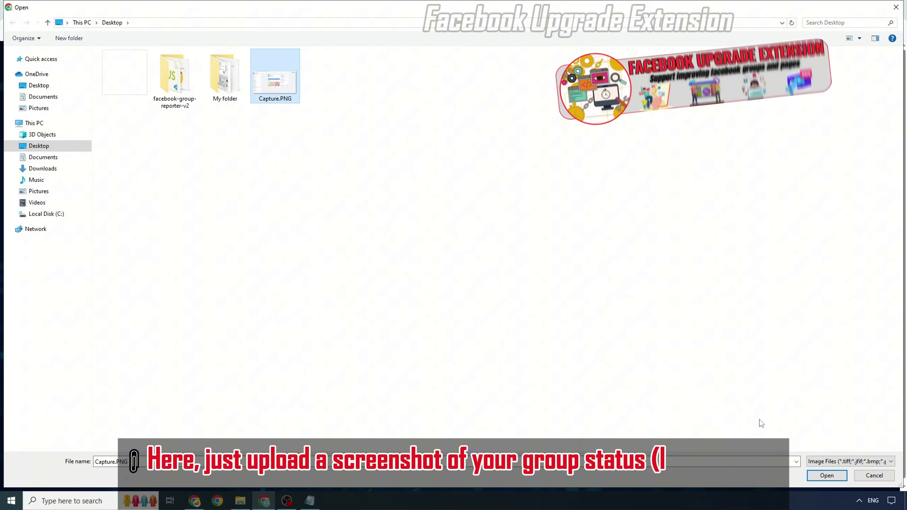
pyautogui.click(826, 475)
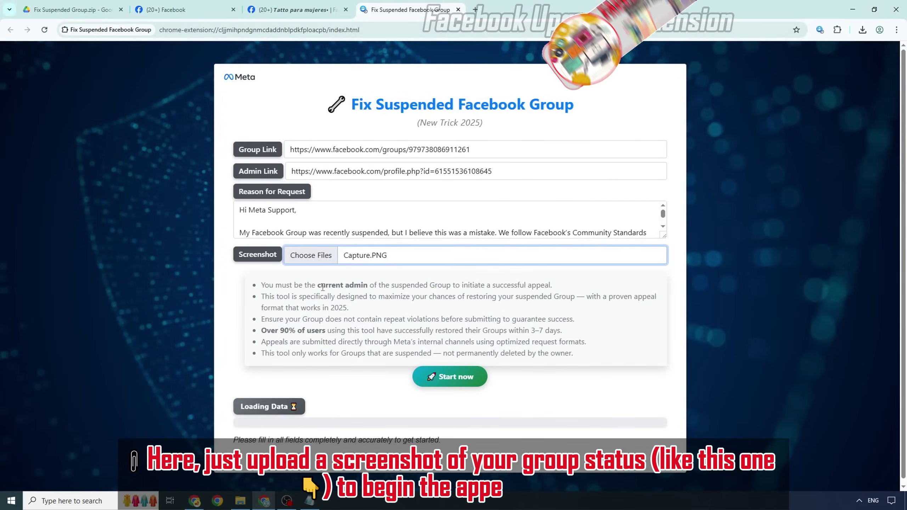
# Review the appeal notes, submit the completed appeal request, and read the submission result.
pyautogui.moveTo(260, 285); pyautogui.dragTo(583, 345)
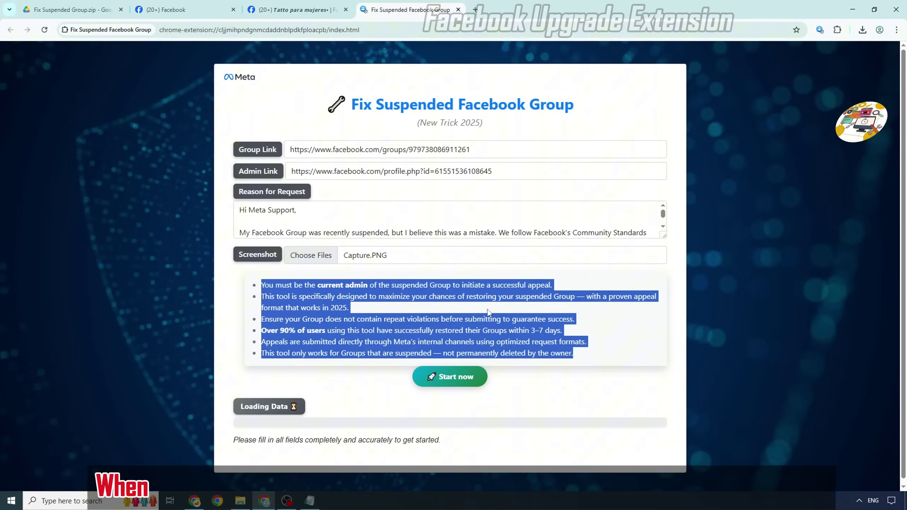
pyautogui.click(453, 378)
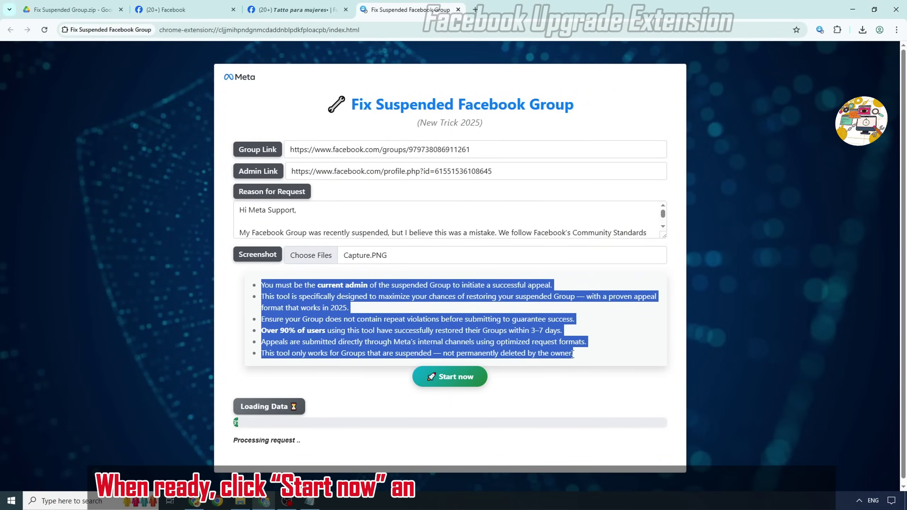
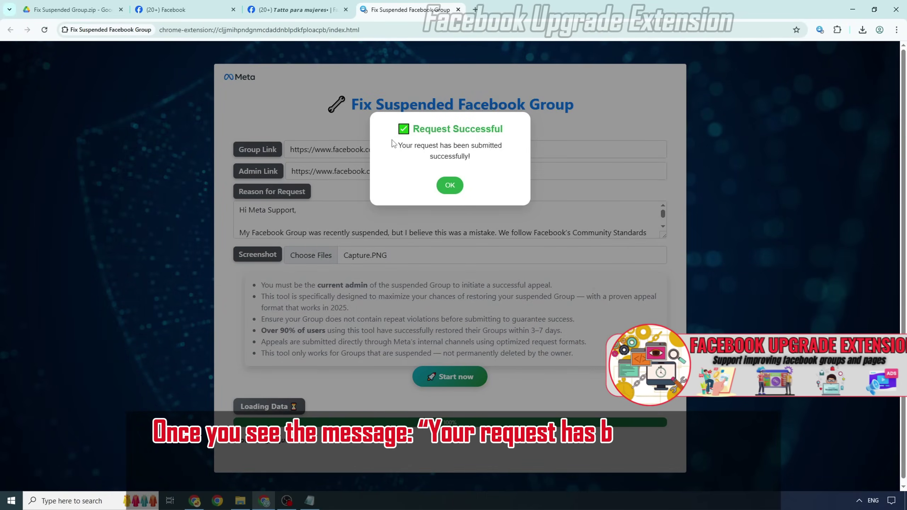
pyautogui.moveTo(392, 139); pyautogui.dragTo(465, 154)
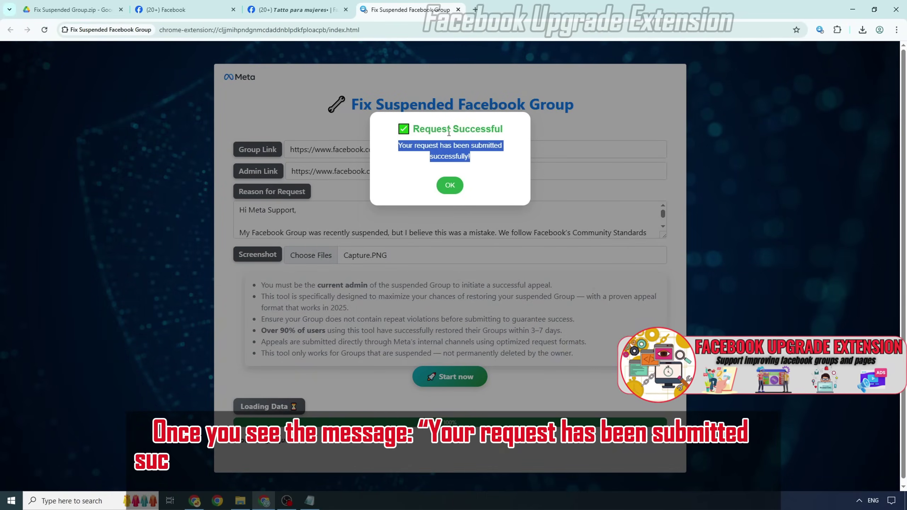
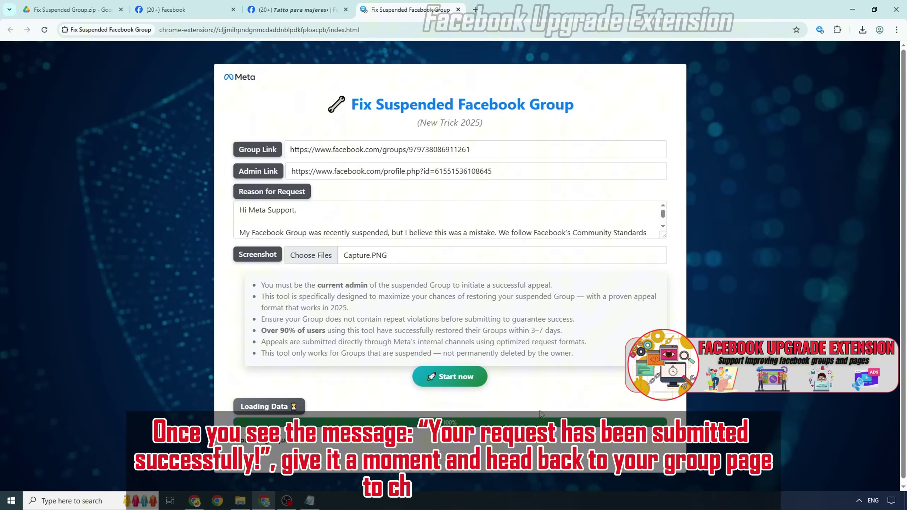
# Reload the group's Group status page and review its current standing.
pyautogui.click(296, 10)
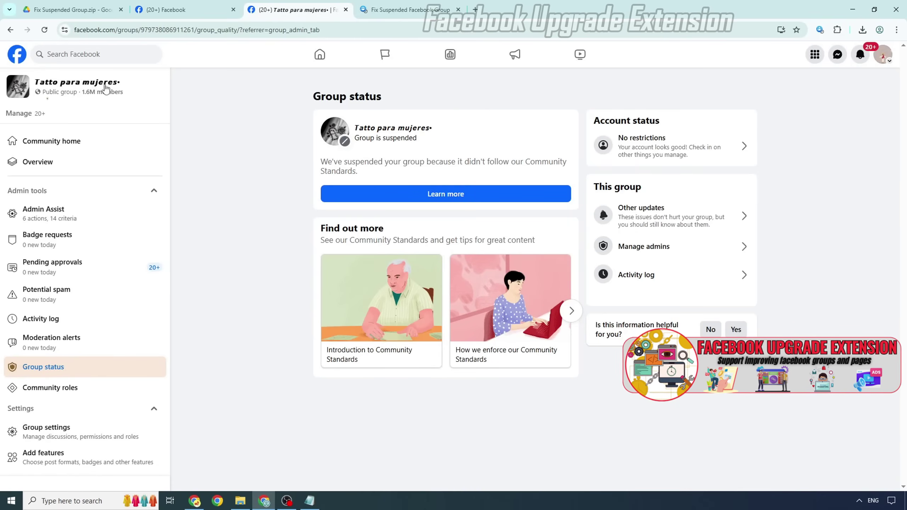
pyautogui.click(44, 30)
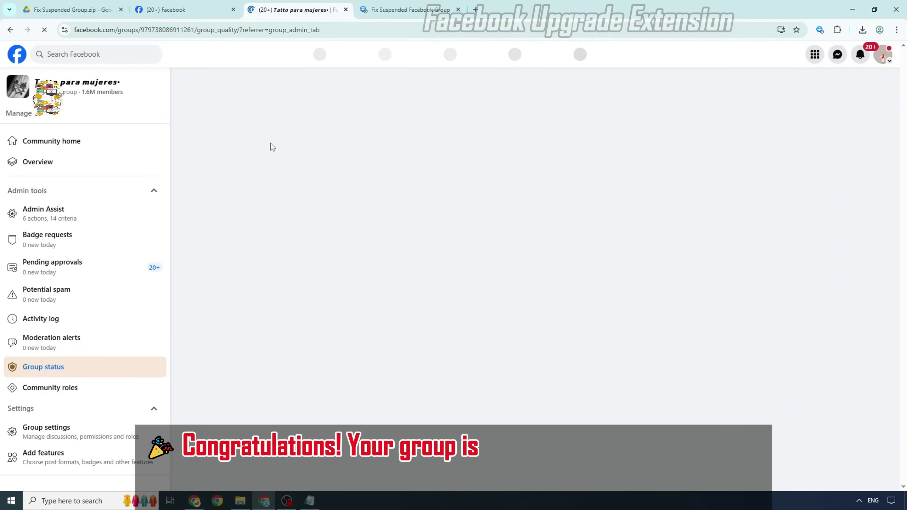
pyautogui.moveTo(386, 134); pyautogui.dragTo(408, 149)
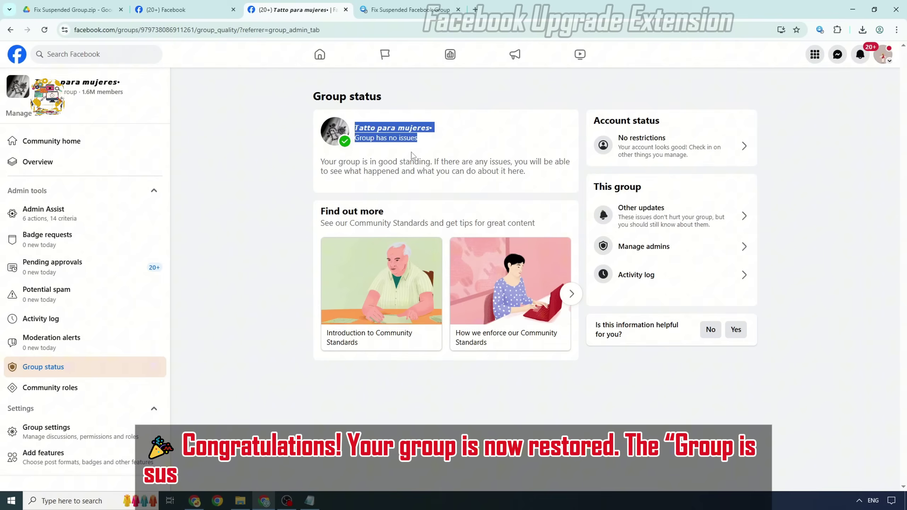
pyautogui.moveTo(318, 160); pyautogui.dragTo(207, 211)
pyautogui.click(207, 211)
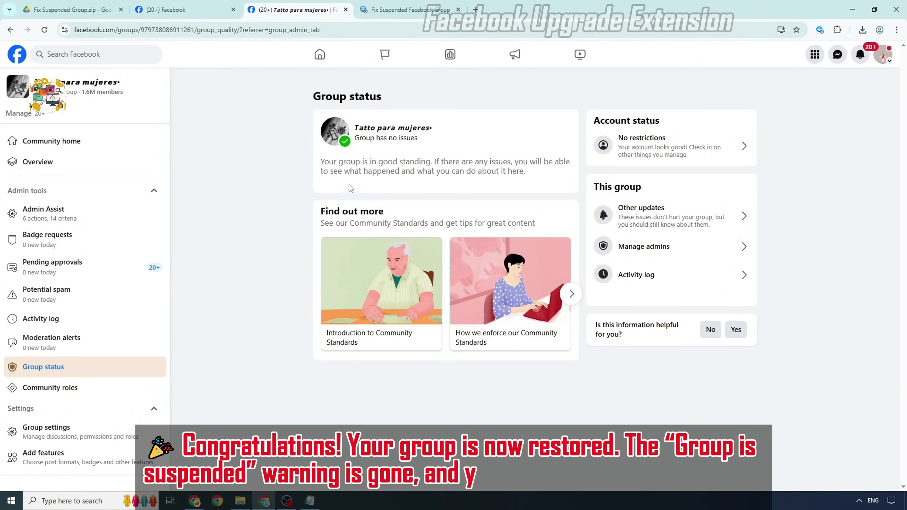
pyautogui.tripleClick(376, 166)
pyautogui.click(279, 199)
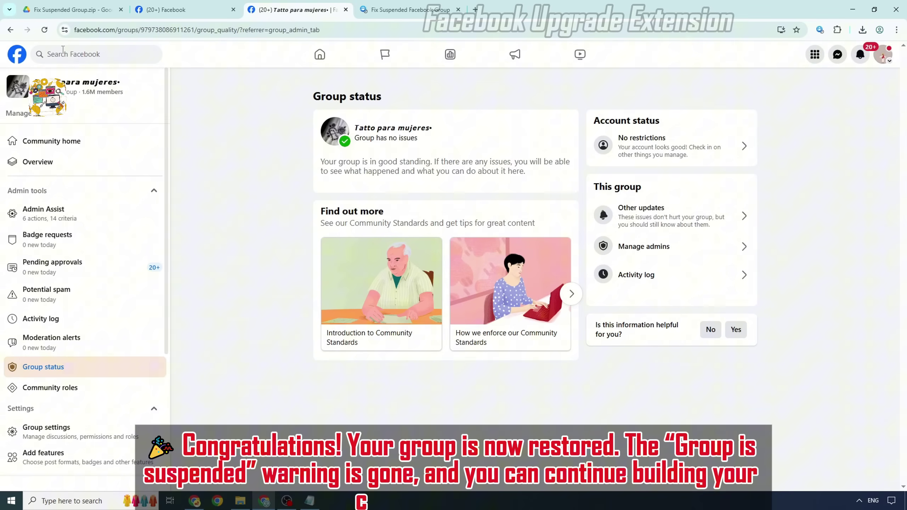